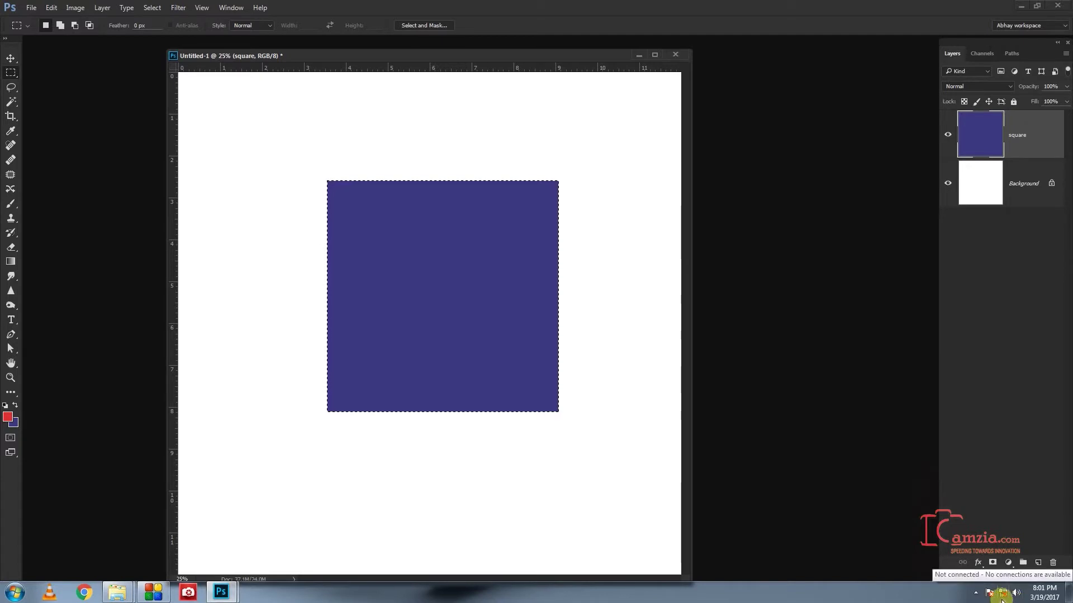
- Deselect the blue square after filling it on the square layer
key("ctrl+d")
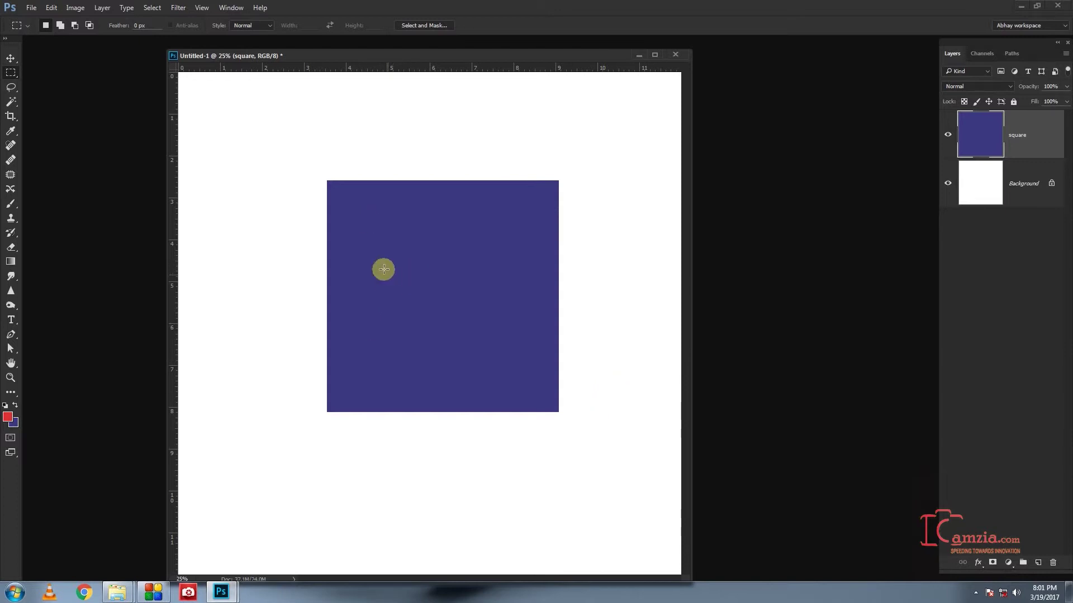
- Fill a tall red rectangle in the square's upper left on a new layer named eye1
left_click_drag(363, 226, 408, 308)
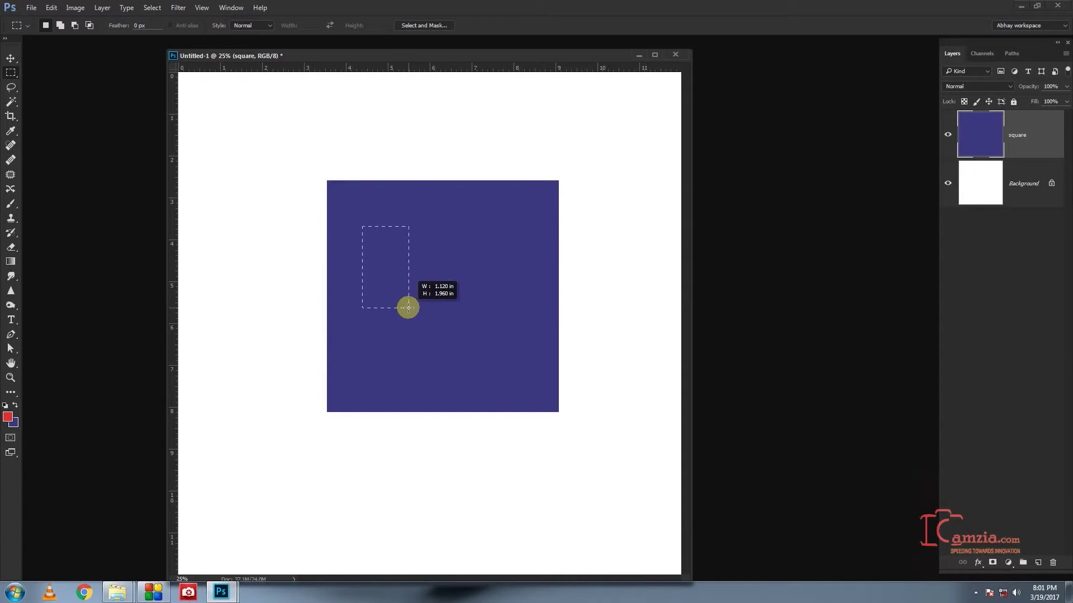
left_click_drag(409, 307, 408, 308)
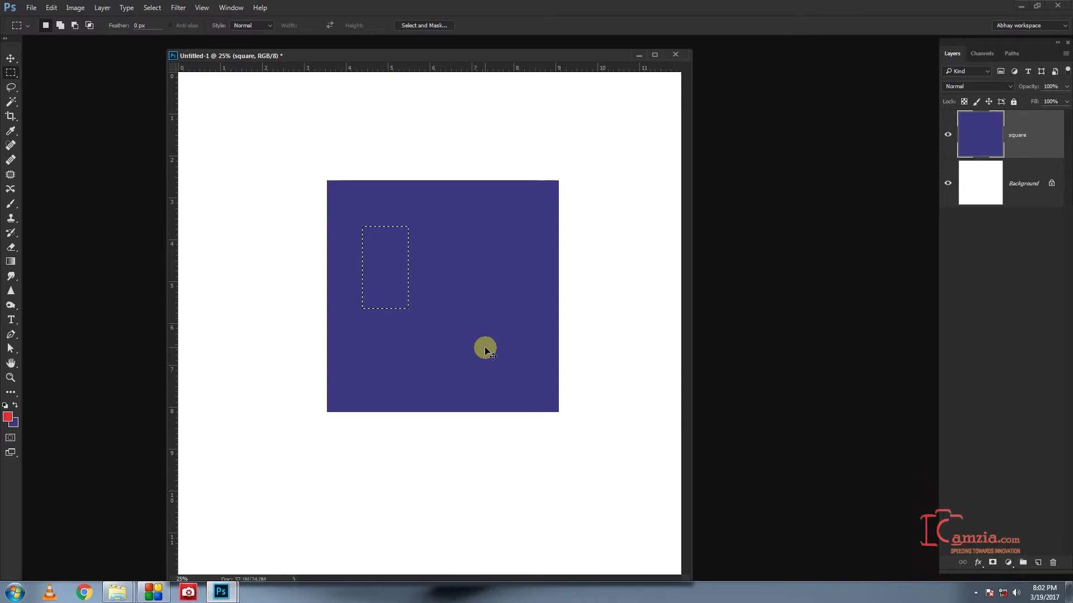
key("ctrl+shift+n")
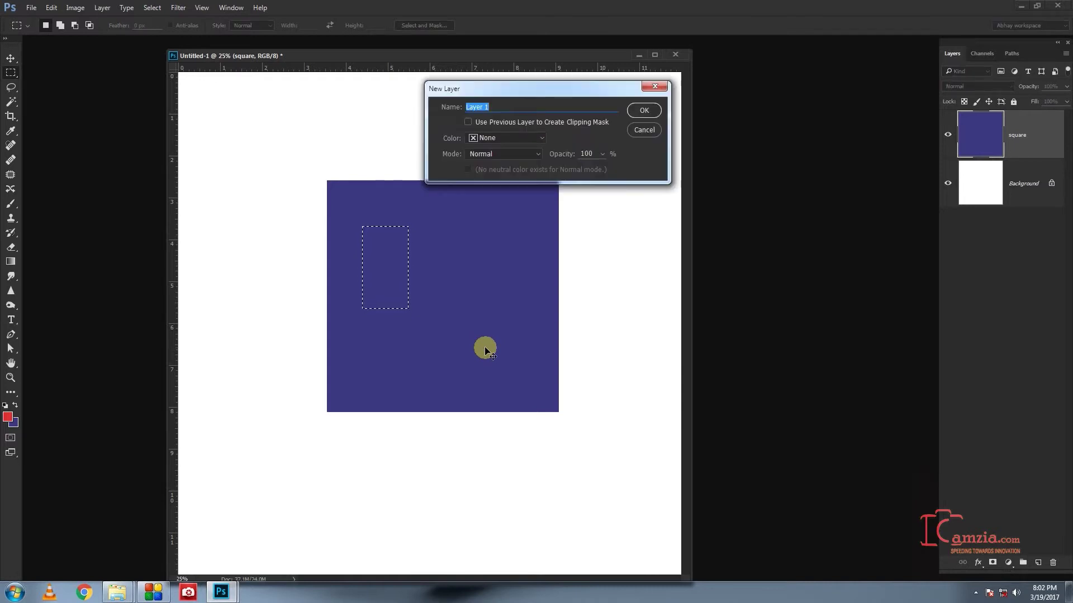
type("ey")
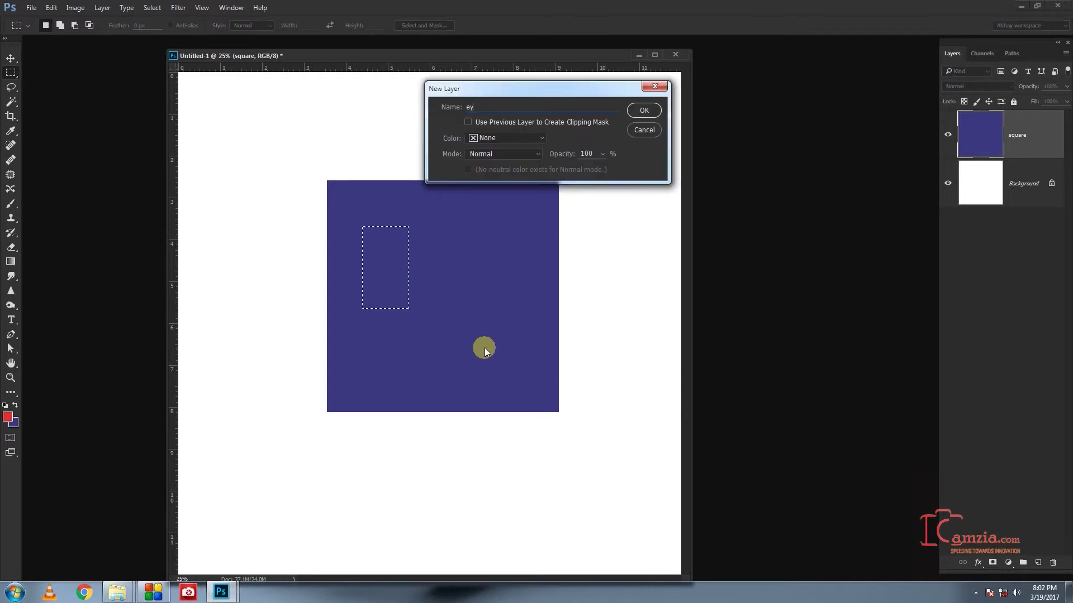
type("e1")
left_click(644, 110)
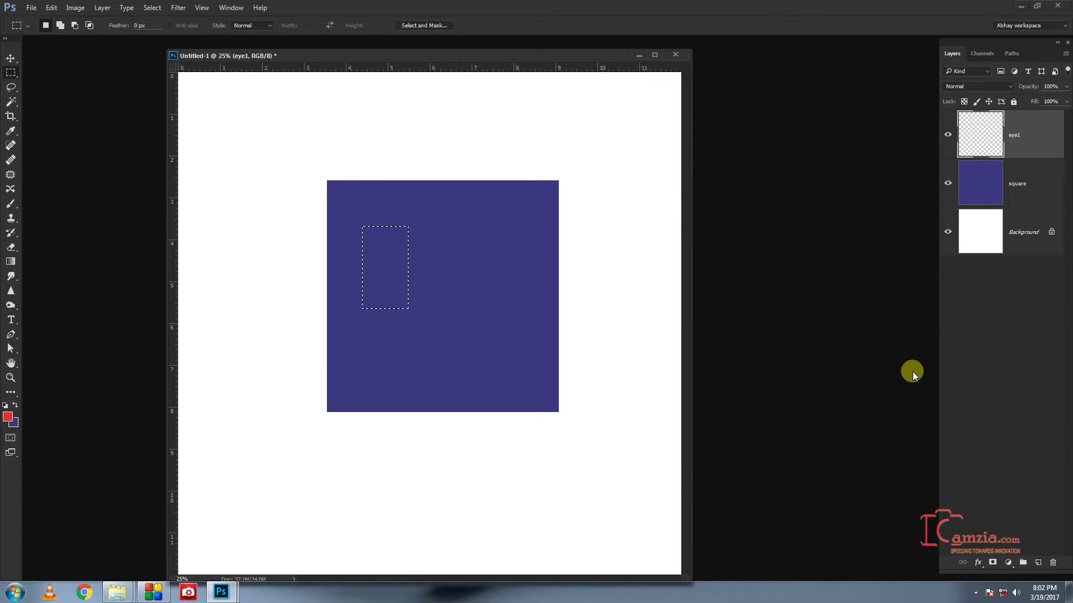
key("alt+BackSpace")
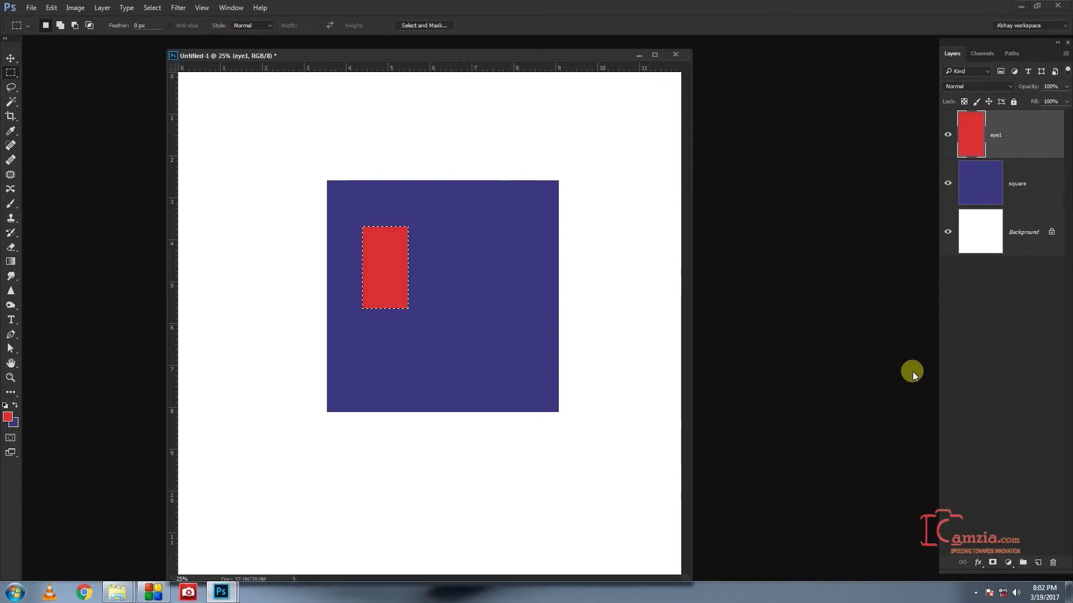
key("ctrl+d")
- Reload the eye1 rectangle as a selection from its layer thumbnail
left_click(384, 254)
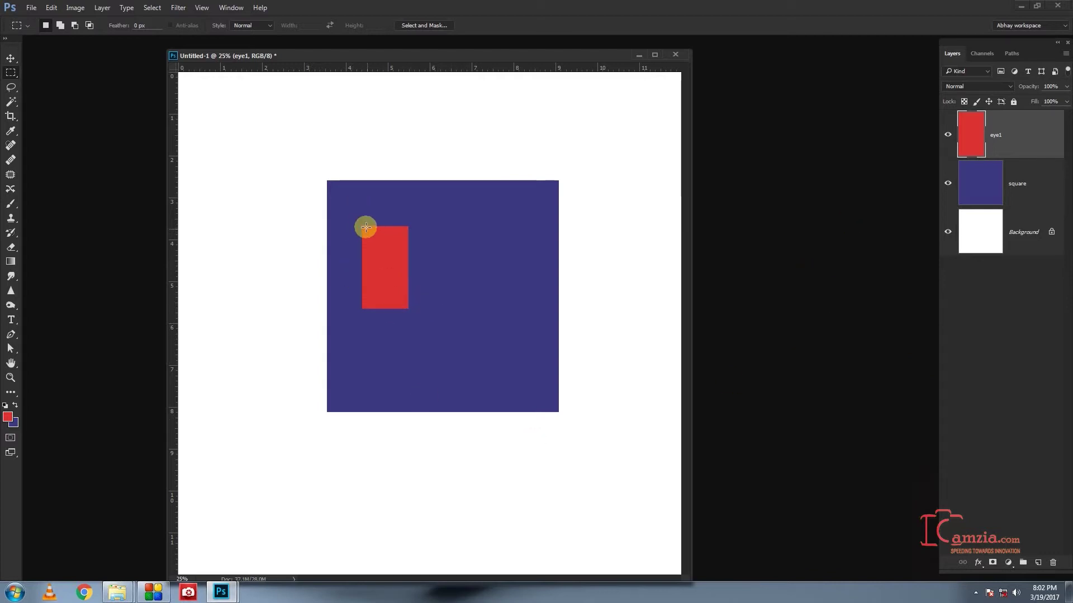
left_click(378, 304)
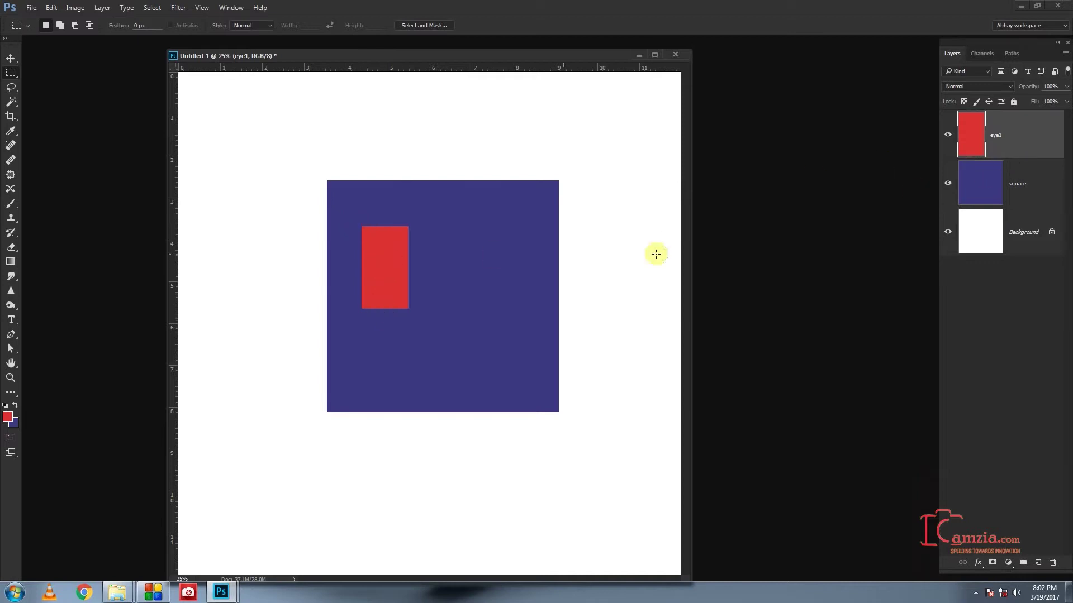
left_click(970, 138)
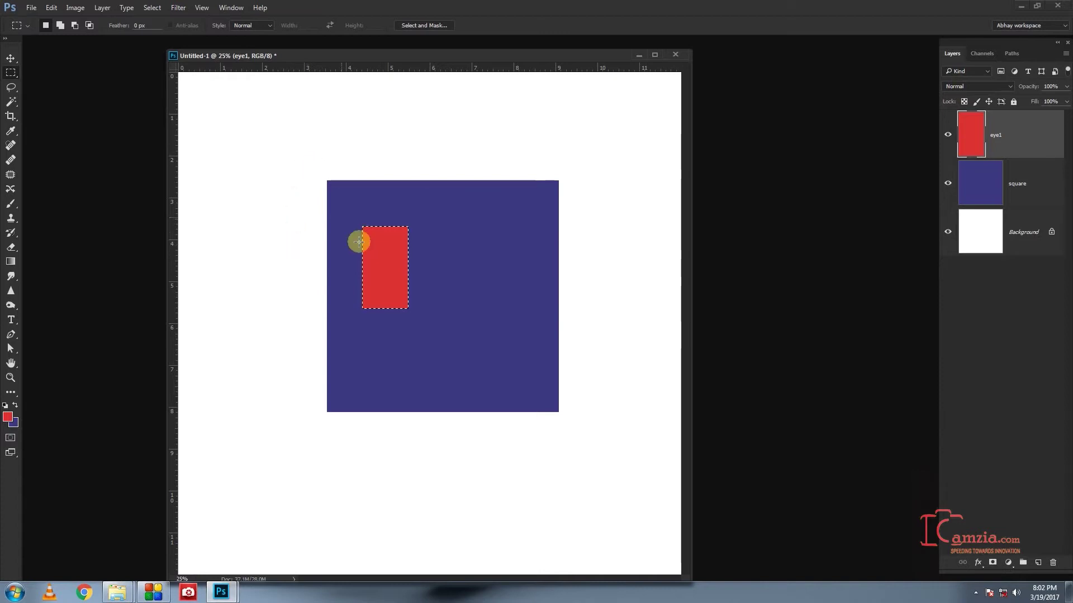
- Move the eye selection to the upper right and fill it red on a new layer eye2
left_click_drag(389, 272, 478, 270)
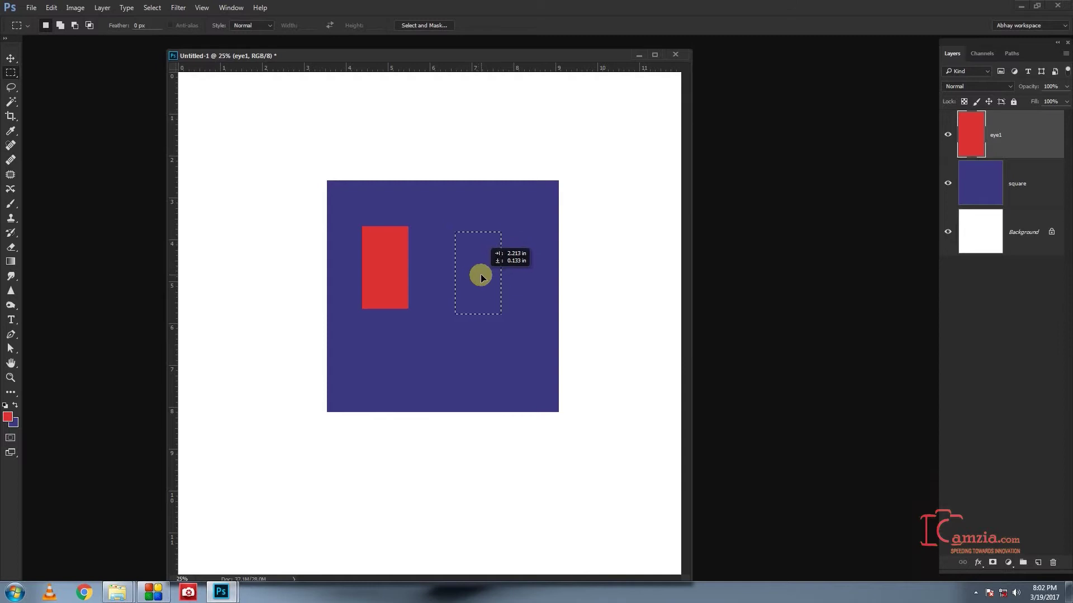
left_click_drag(478, 269, 502, 272)
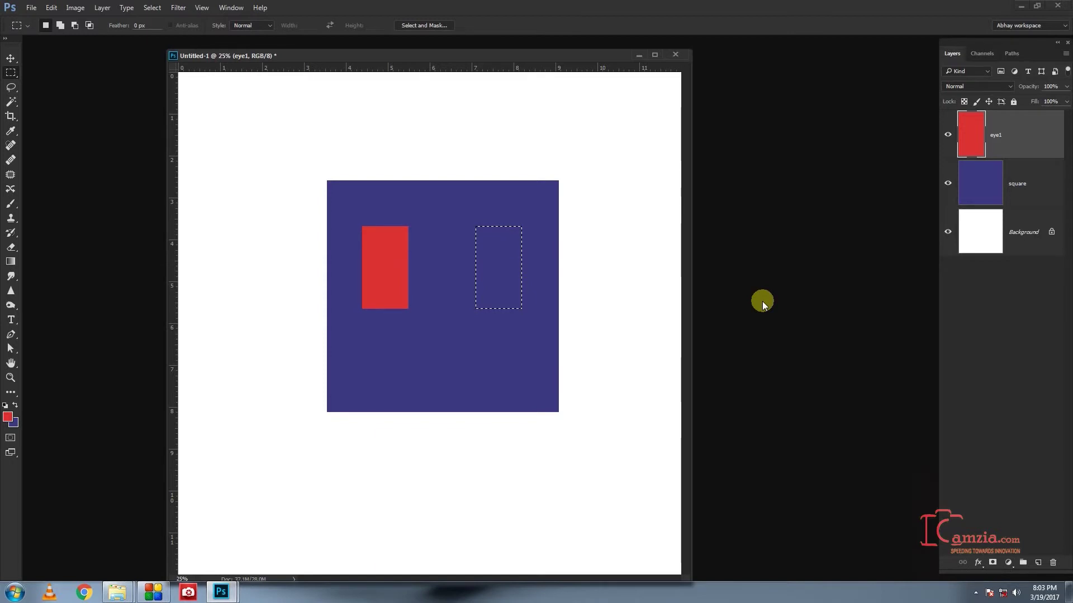
key("ctrl+shift+n")
type("eye2")
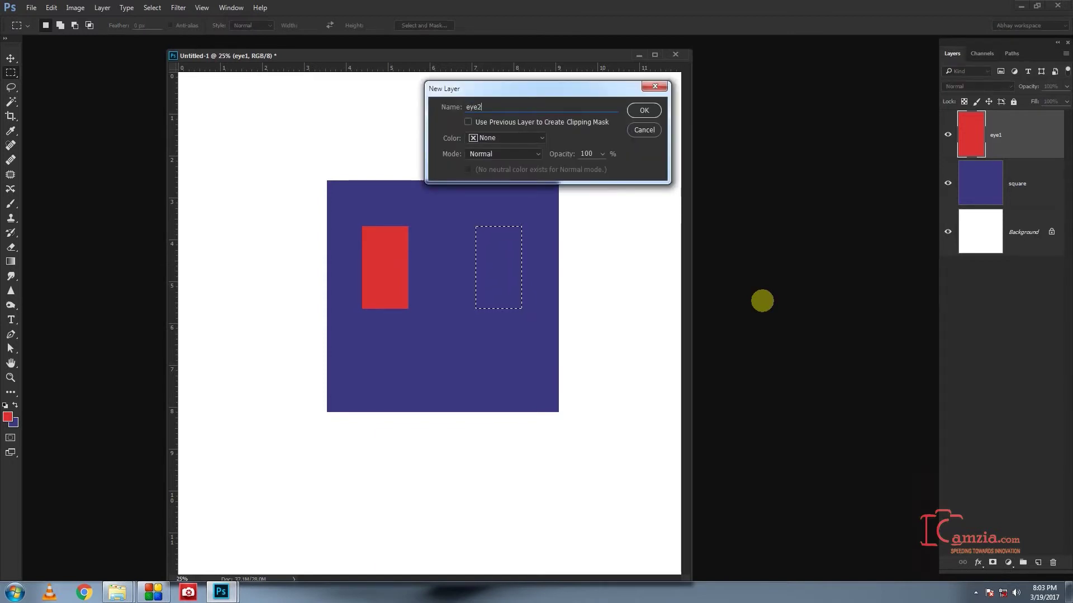
left_click(643, 110)
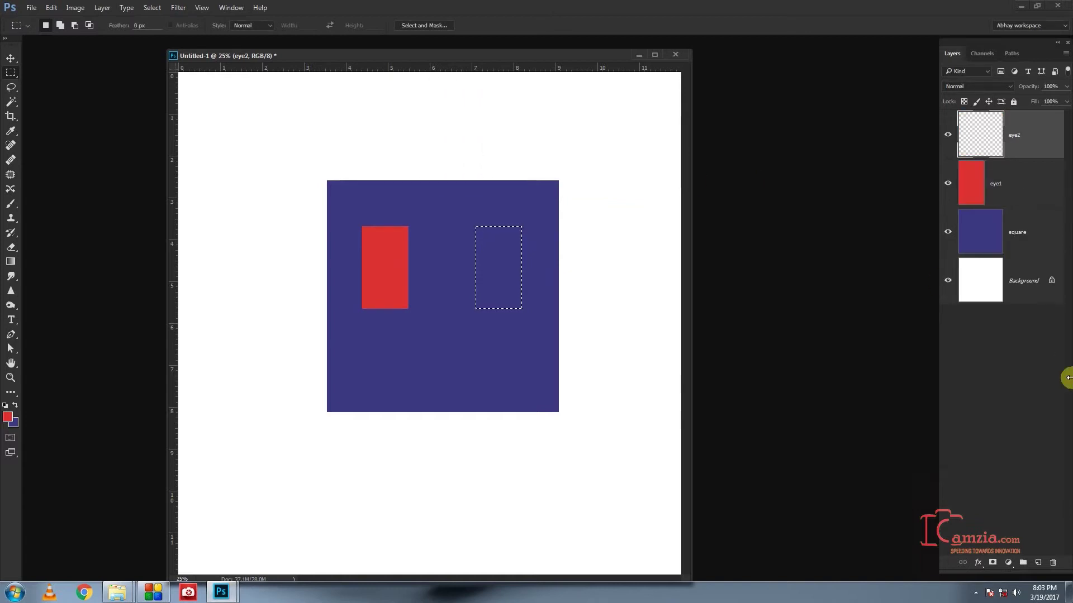
key("alt+BackSpace")
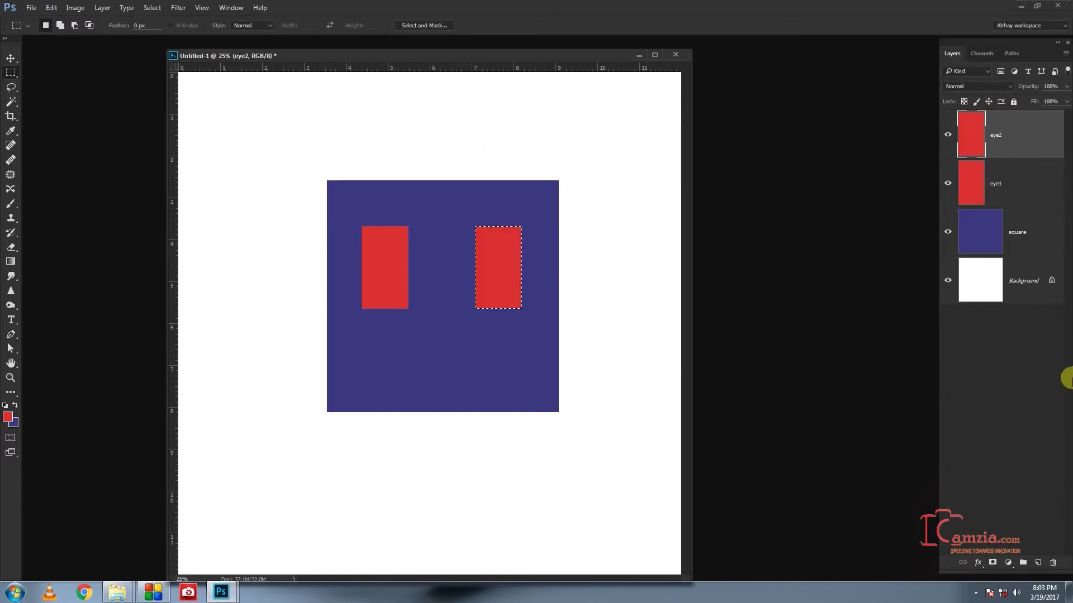
key("ctrl+d")
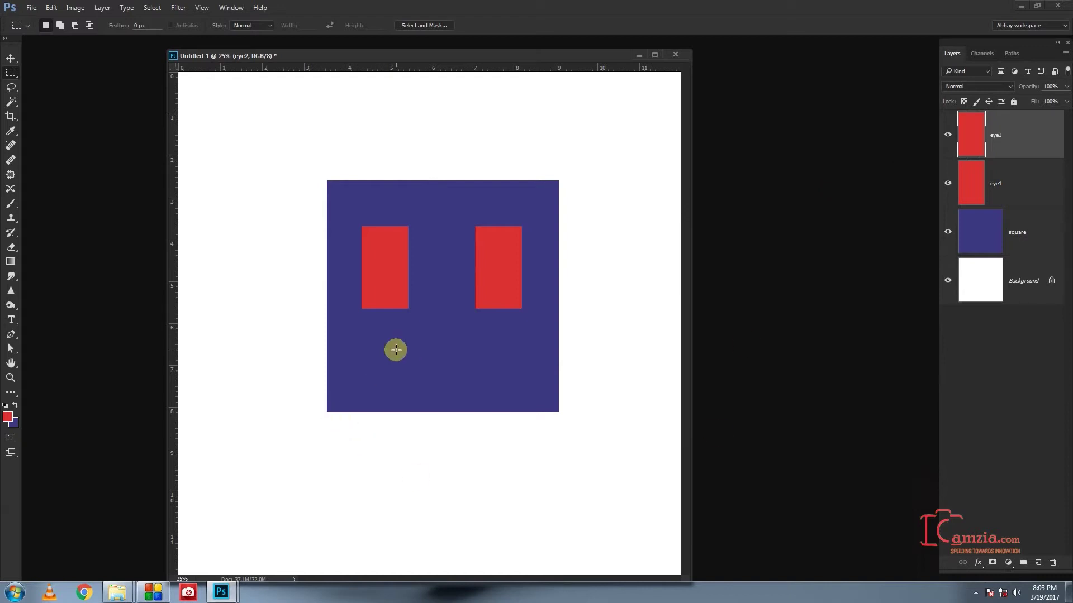
- Fill a wide red rectangle below the eyes on a new layer named mouth
left_click_drag(394, 343, 498, 382)
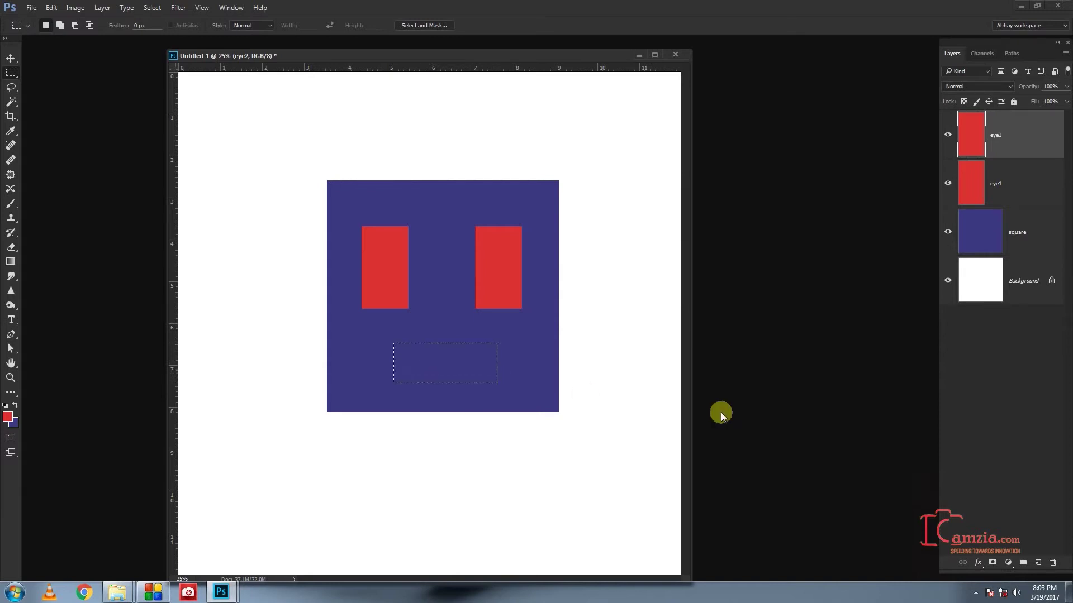
key("ctrl+shift+n")
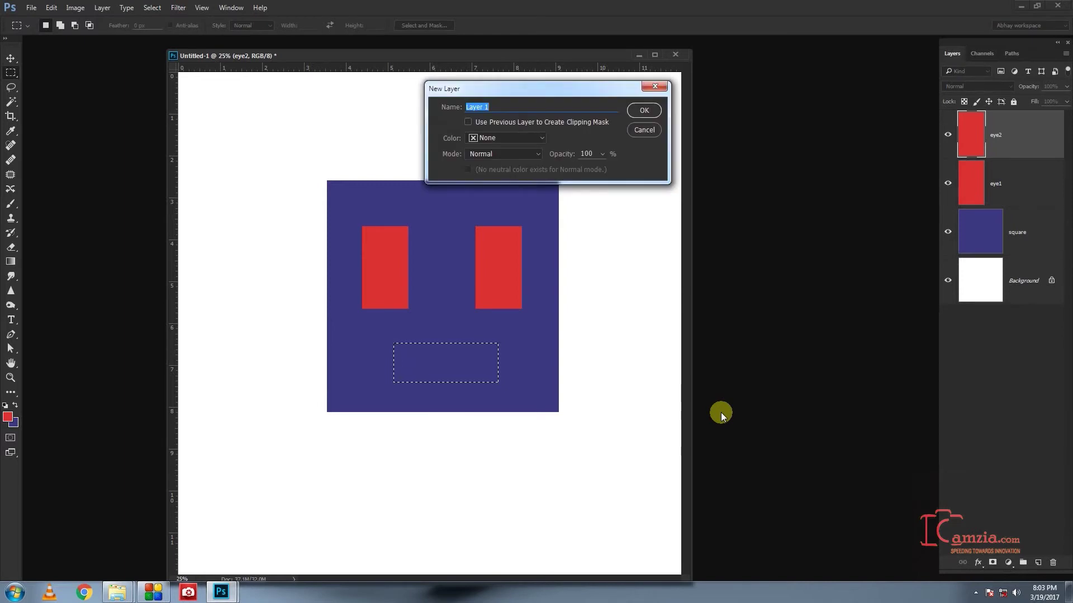
type("mouth")
key("Return")
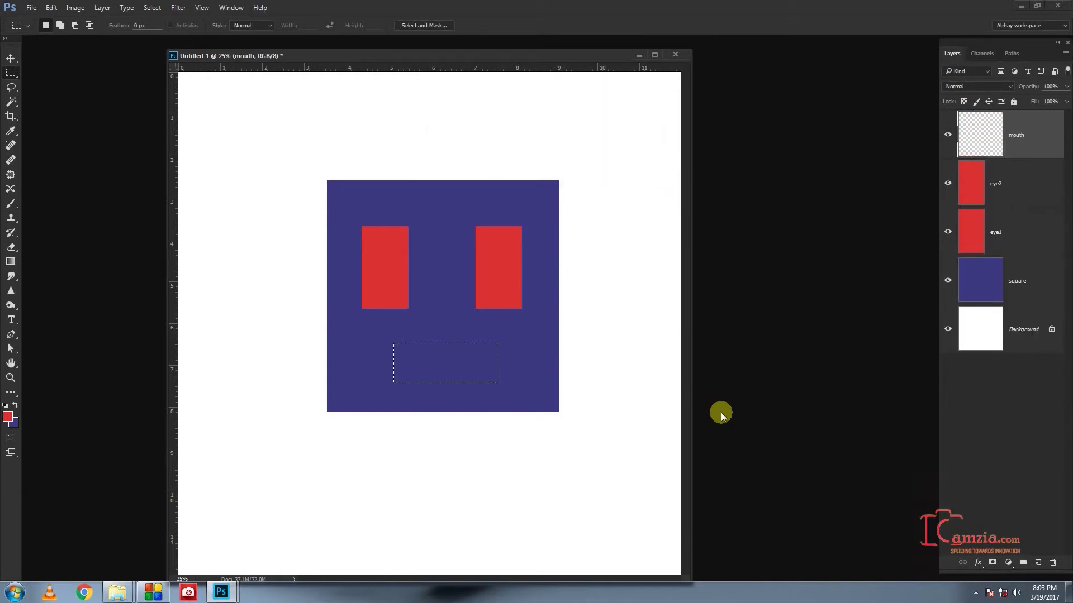
key("alt+BackSpace")
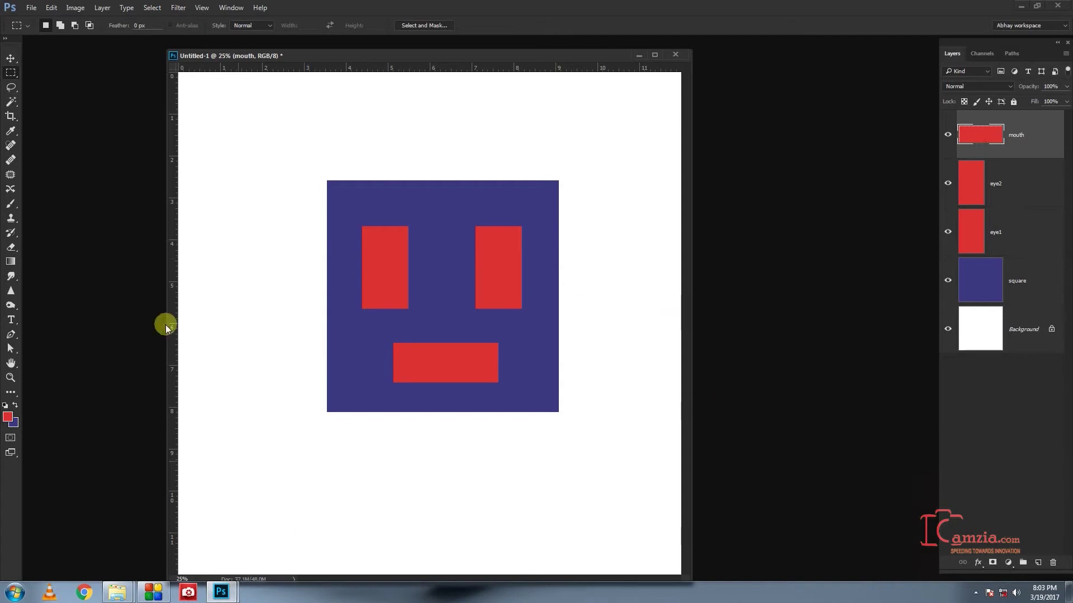
- Fill a tall red rectangle over the square's left edge on layer ear1, then reload its selection
left_click_drag(303, 236, 346, 371)
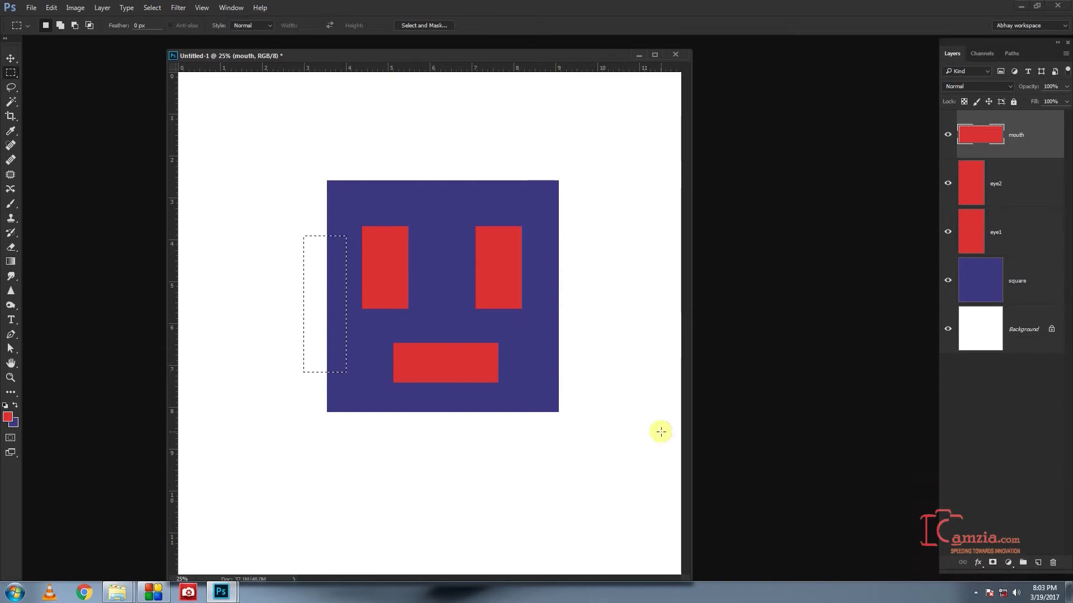
key("ctrl+shift+n")
type("ear1")
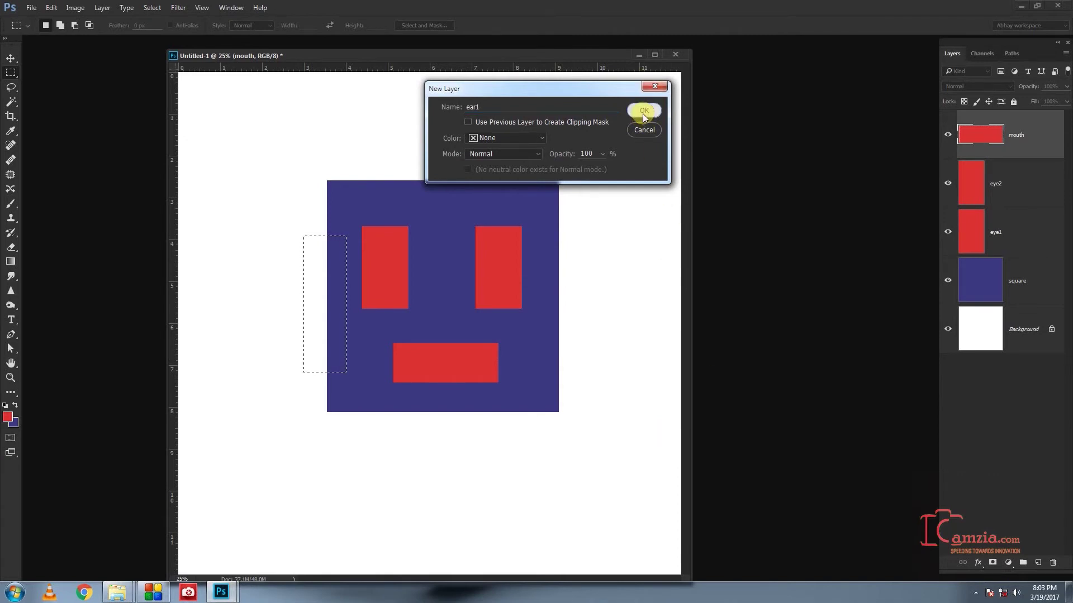
left_click(642, 113)
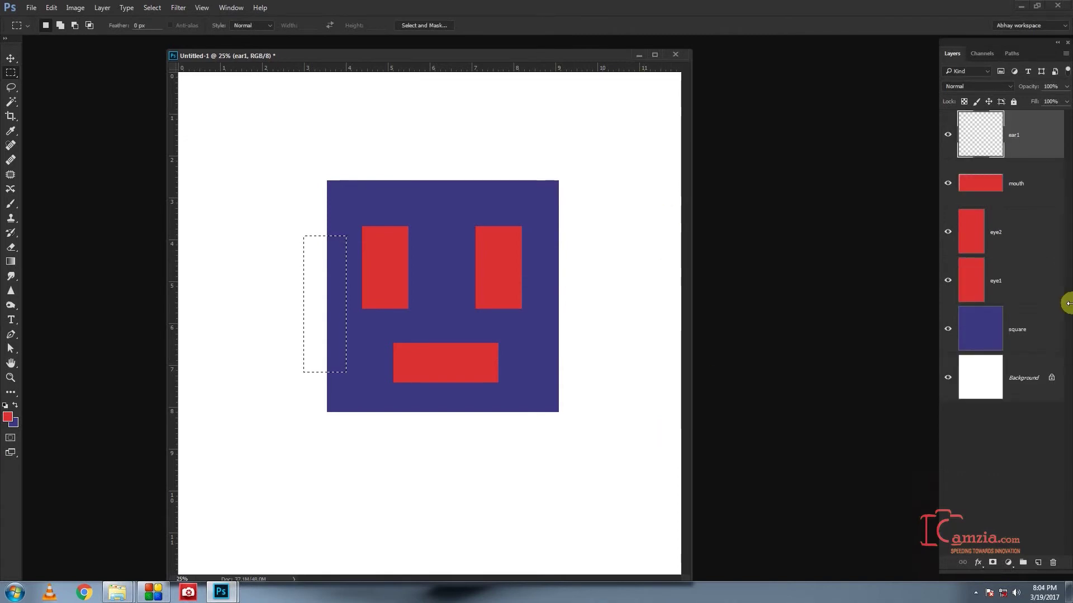
key("alt+BackSpace")
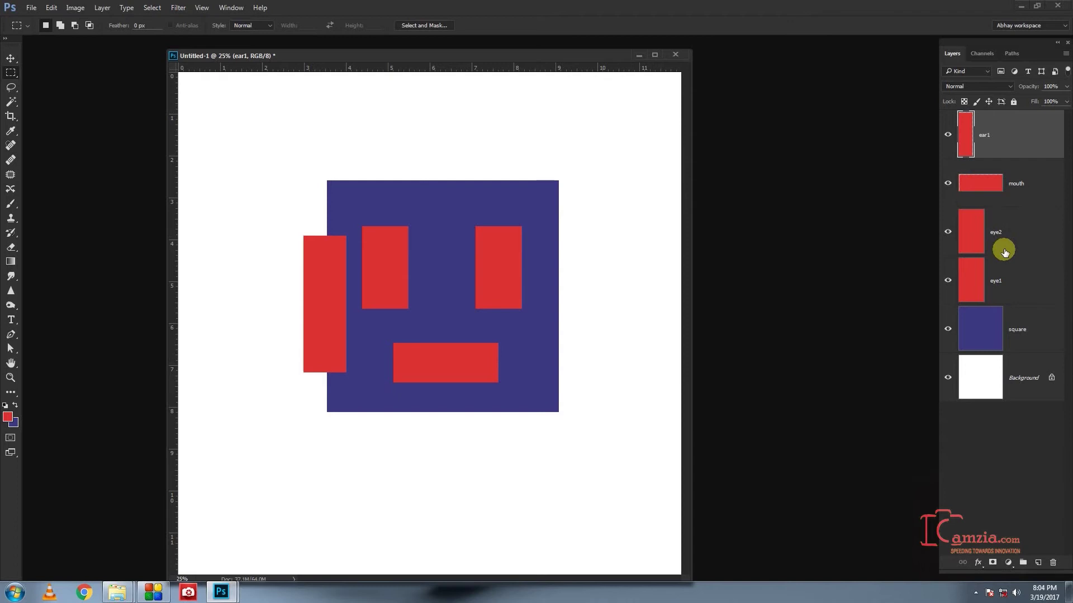
left_click(963, 144)
left_click(965, 146, "ctrl")
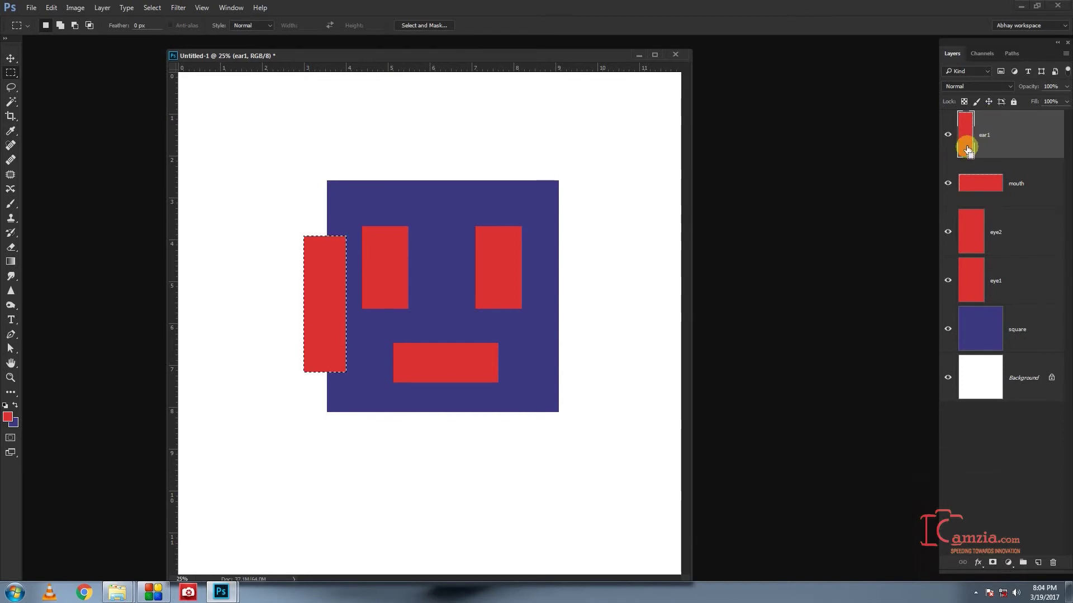
- Move the ear selection to the right edge and fill it red on a new layer ear2
left_click_drag(312, 312, 555, 316)
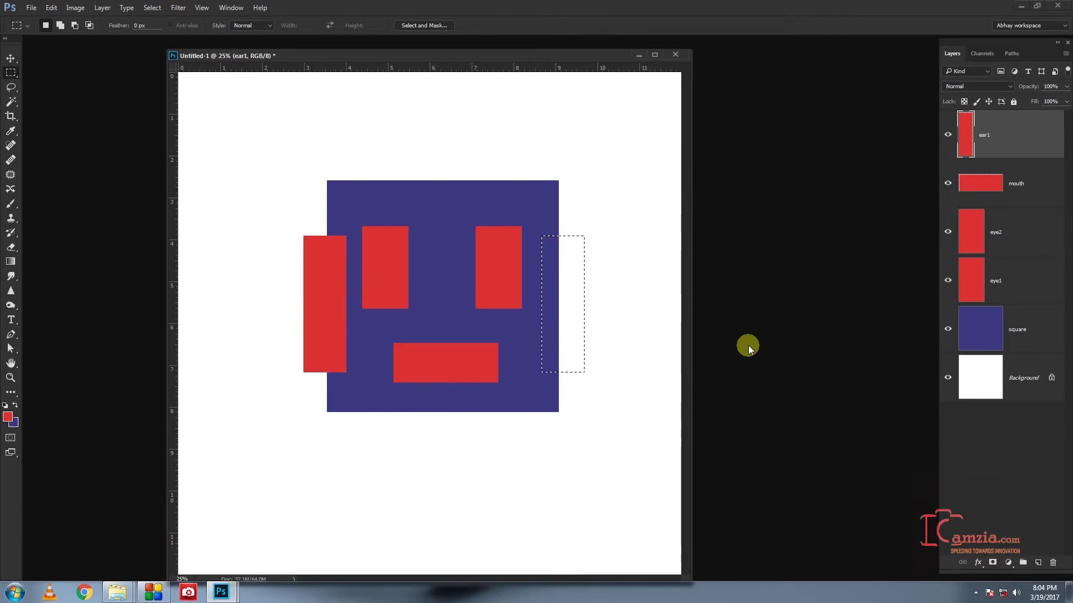
key("ctrl+shift+n")
type("ear2")
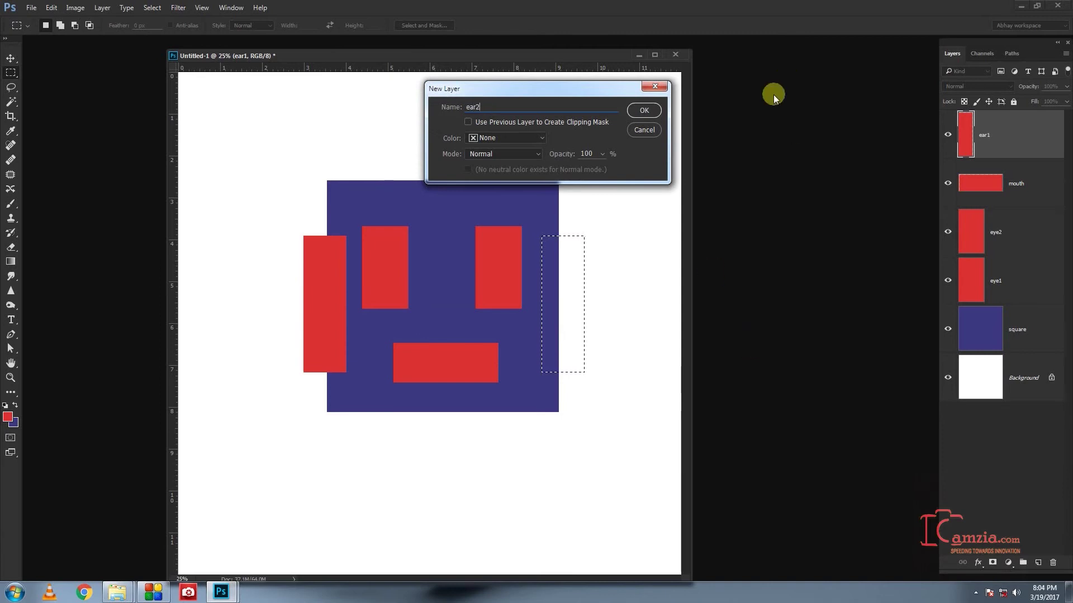
left_click(648, 112)
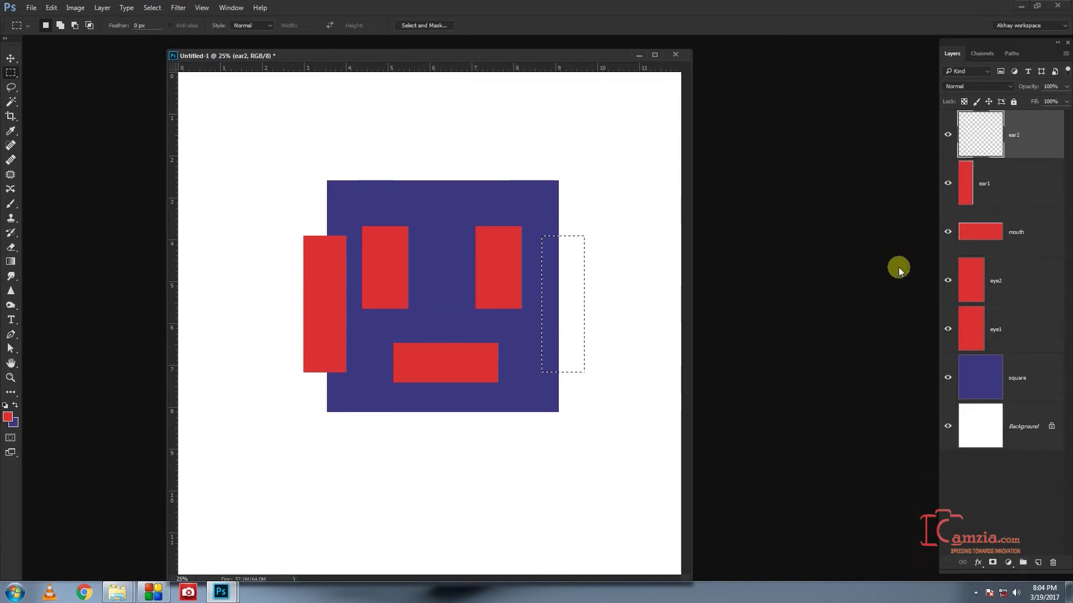
key("alt+BackSpace")
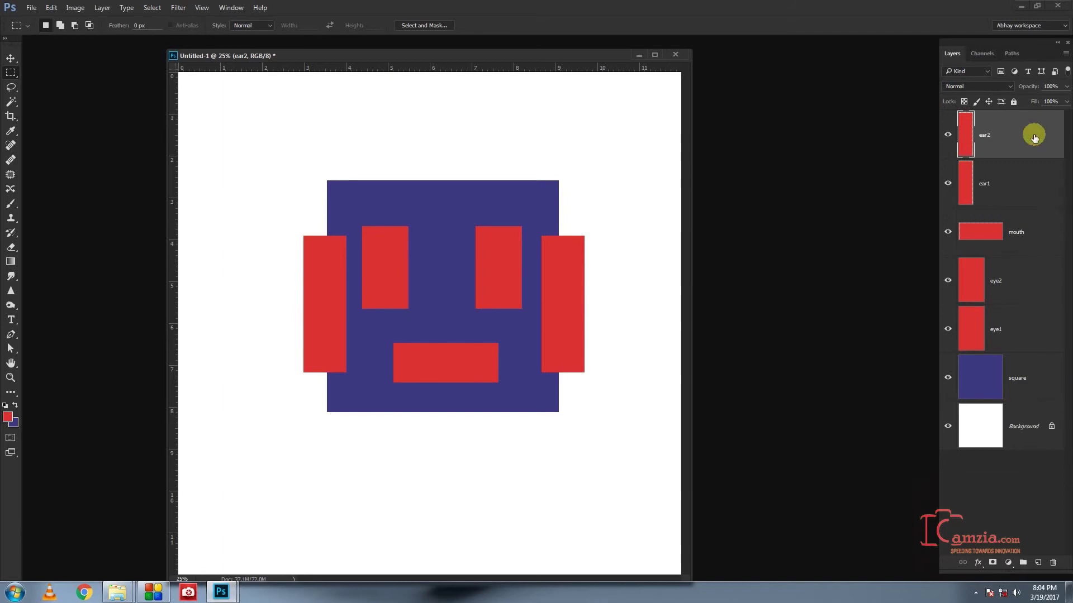
left_click(1039, 390, "shift")
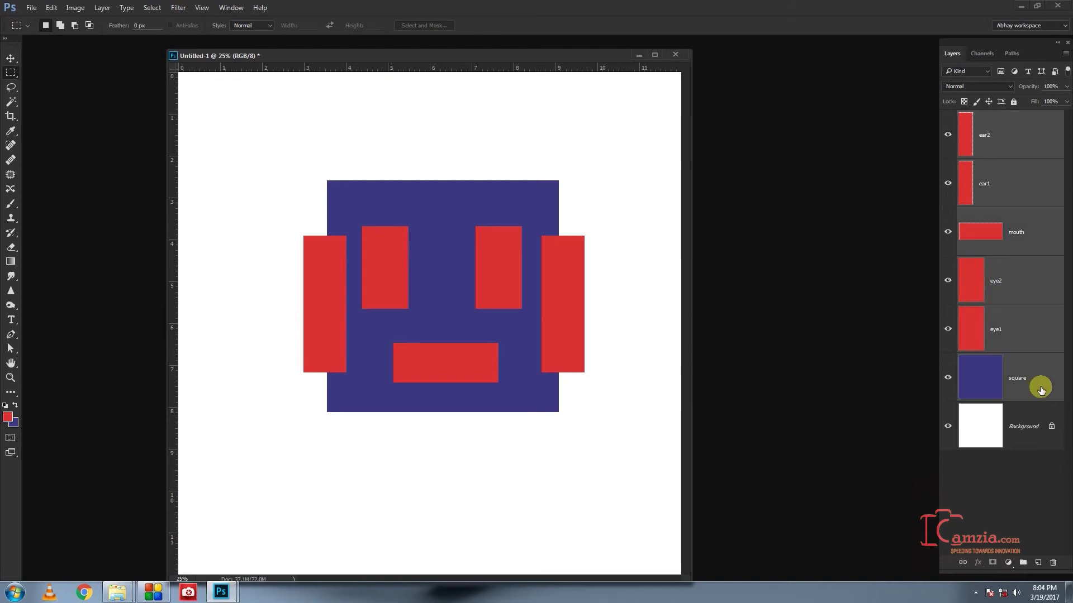
- Scale the selected face layers to about half size and move them toward the canvas top
key("ctrl+t")
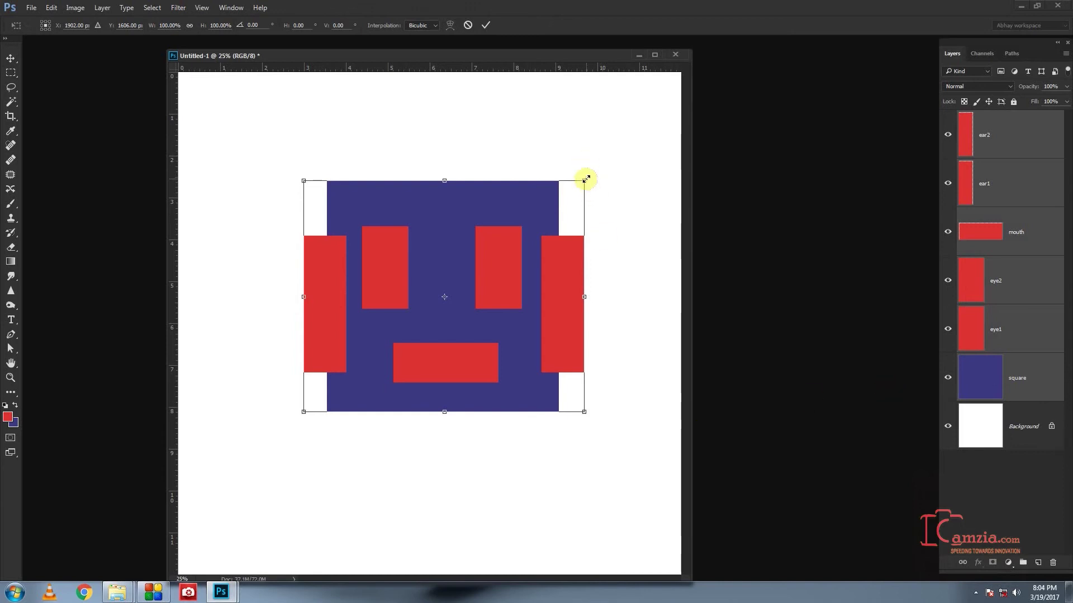
left_click_drag(586, 179, 546, 268)
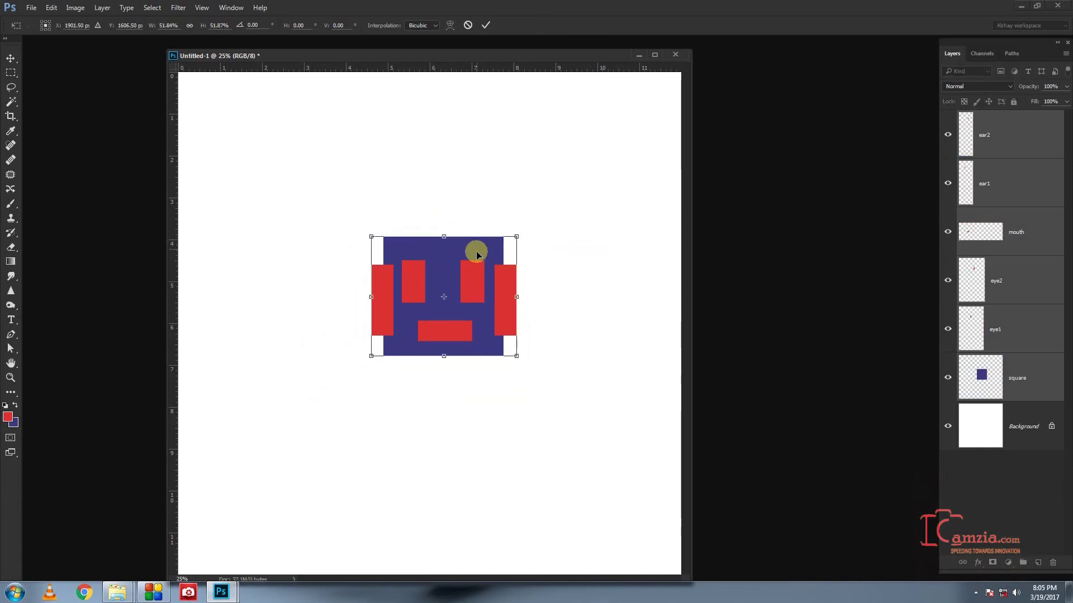
left_click_drag(479, 252, 469, 141)
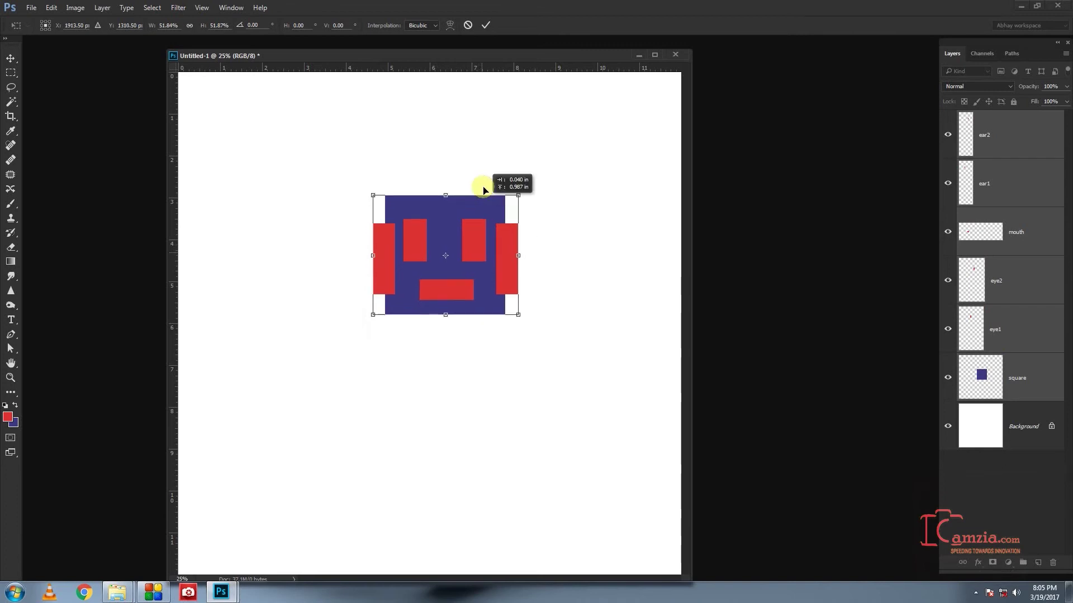
key("Return")
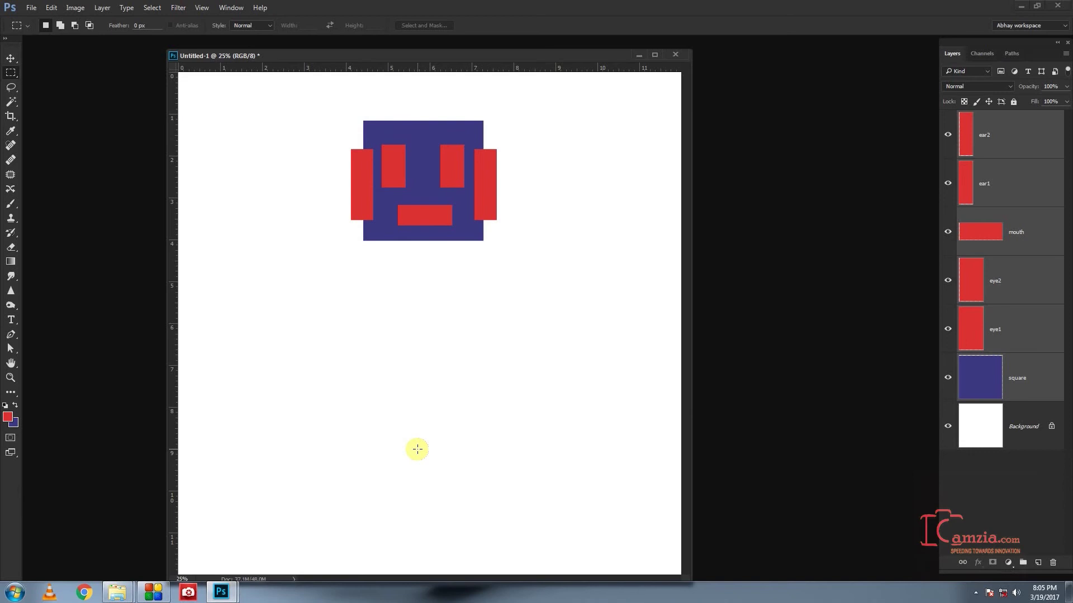
- Move ear2 and ear1 below the square layer, just above Background
left_click(1016, 144)
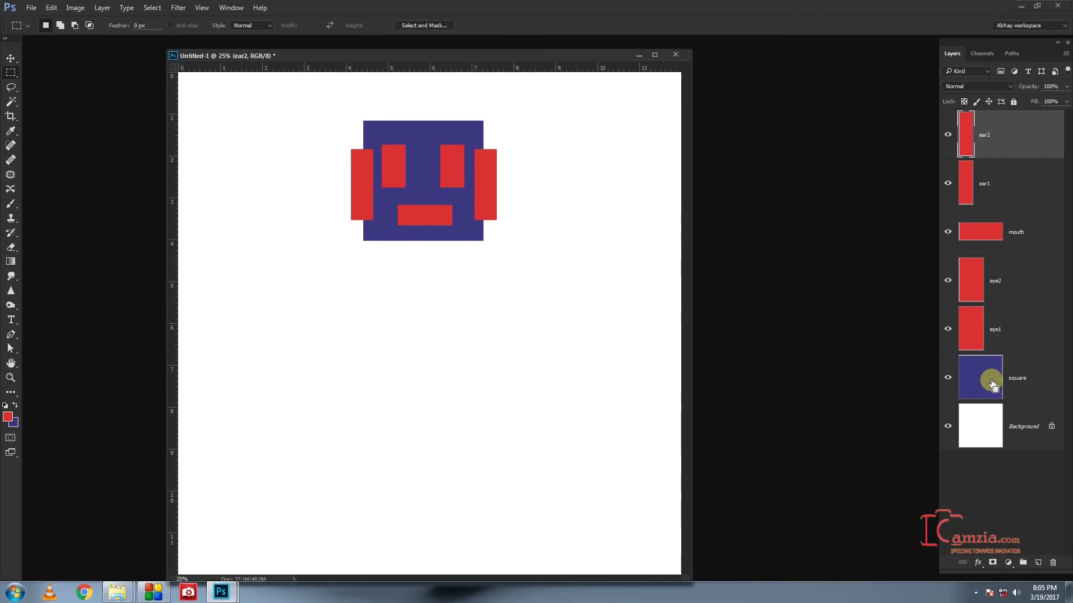
left_click_drag(992, 385, 992, 384)
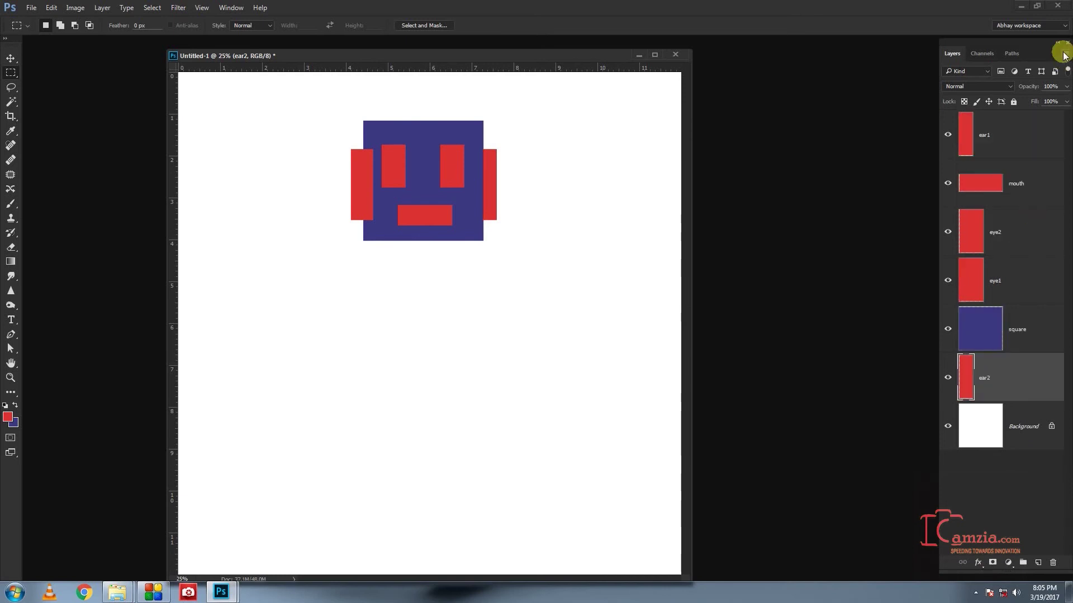
left_click(1035, 136)
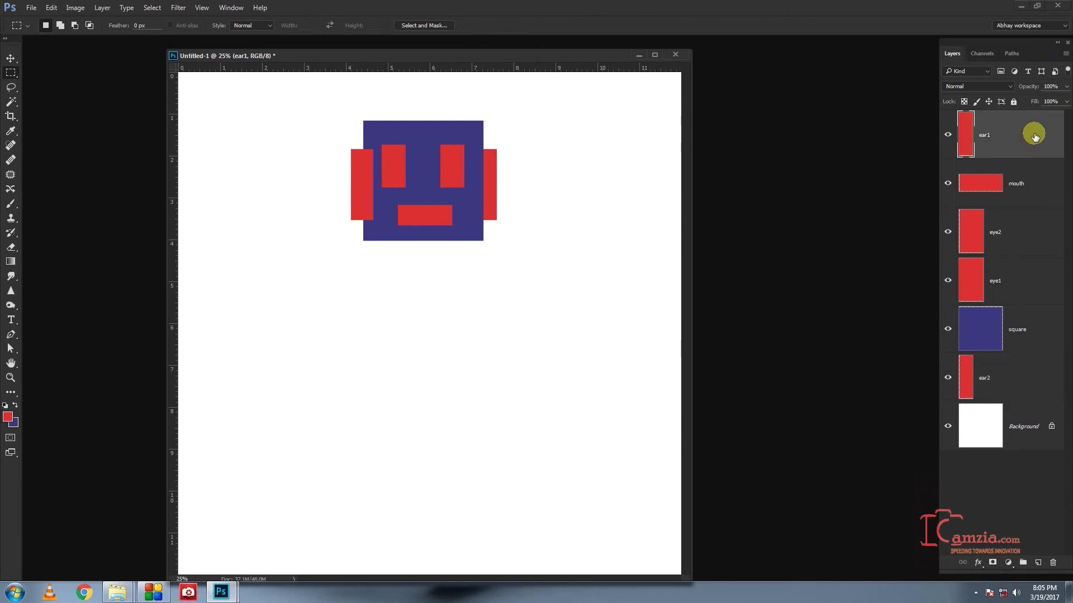
key("ctrl+shift+bracketleft")
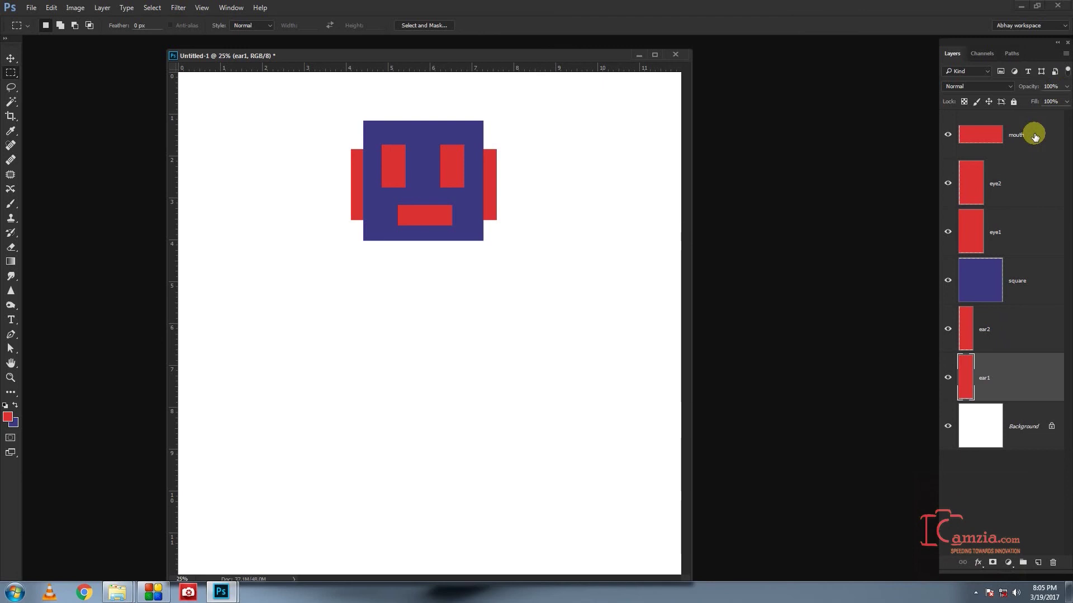